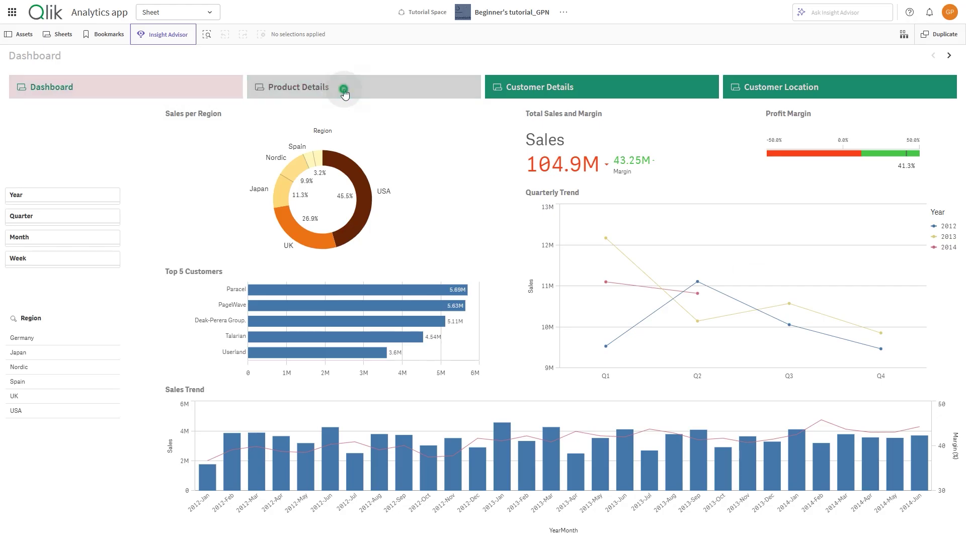
Switch to the Customer Details sheet, then to the Customer Location sheet.
click(504, 91)
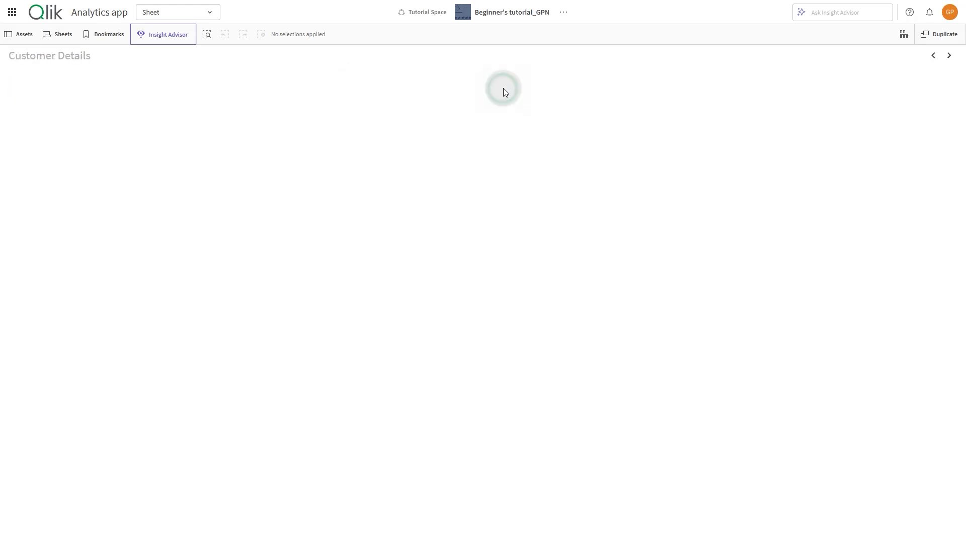
click(801, 93)
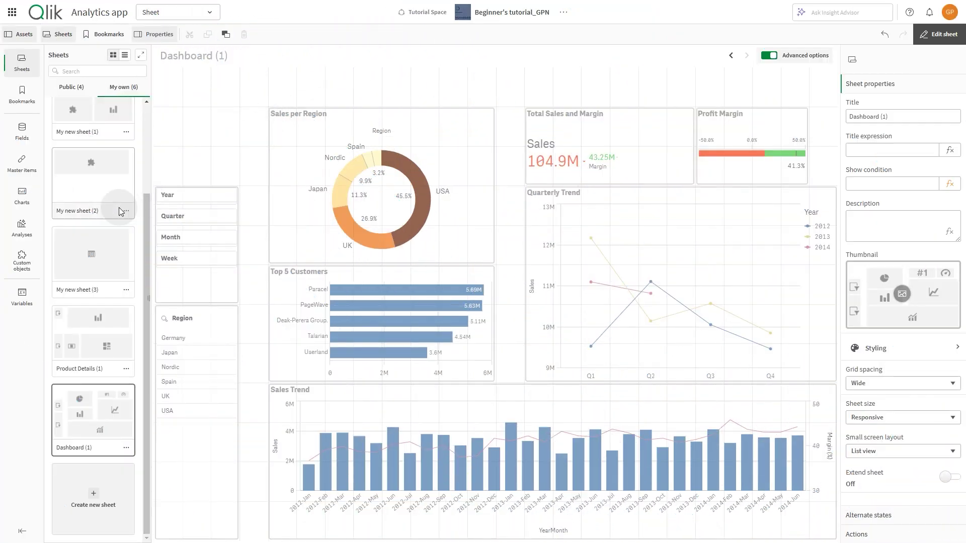
Add a Navigation menu chart as a thin strip stretched across the top of the sheet.
click(21, 197)
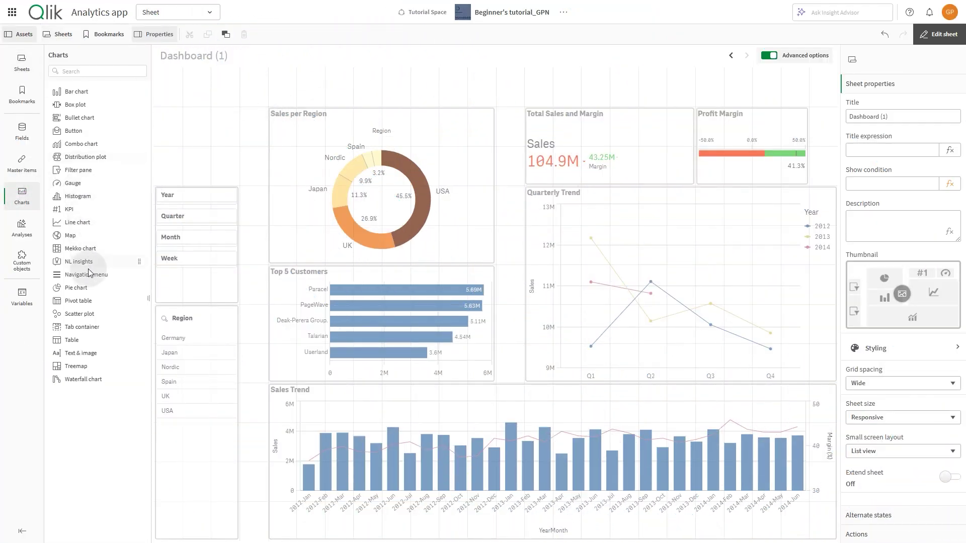
drag(86, 274, 210, 107)
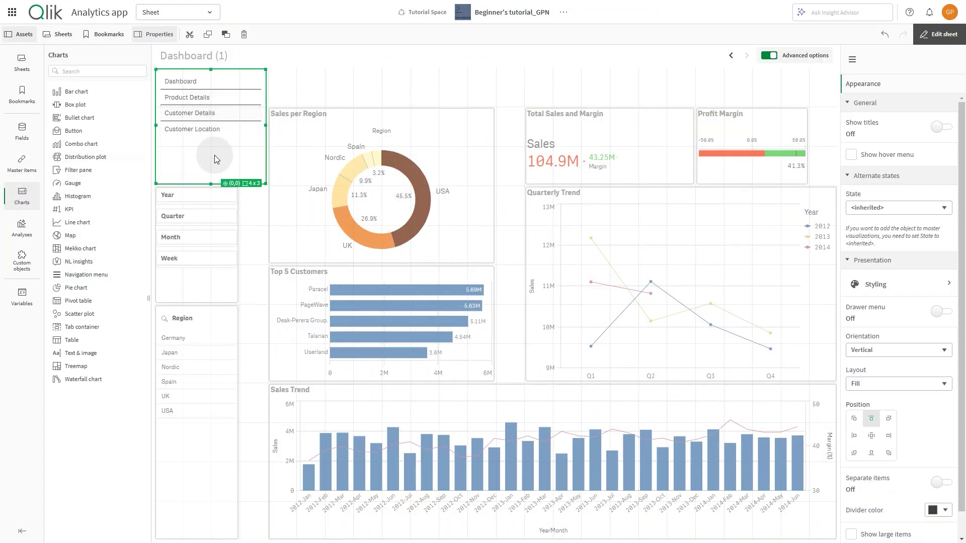
drag(210, 183, 210, 105)
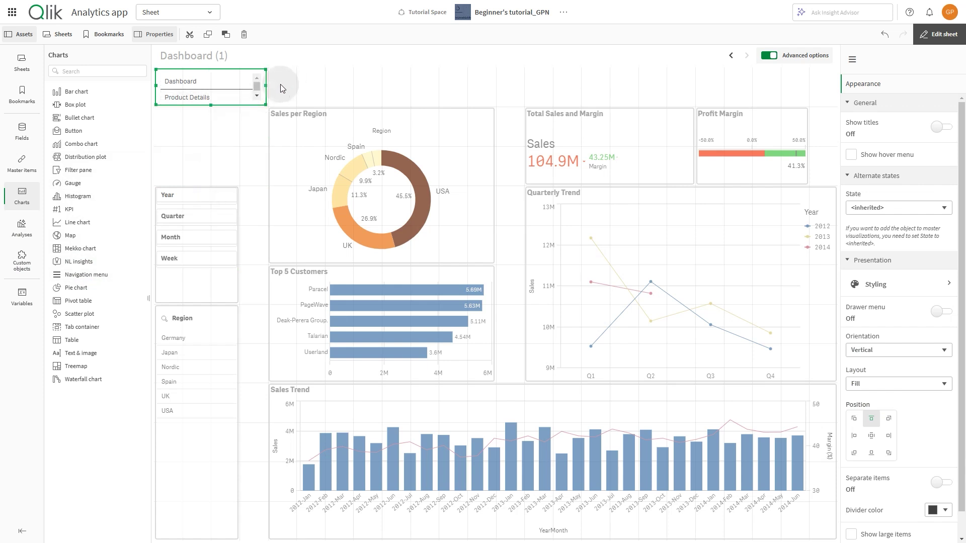
drag(265, 84, 835, 85)
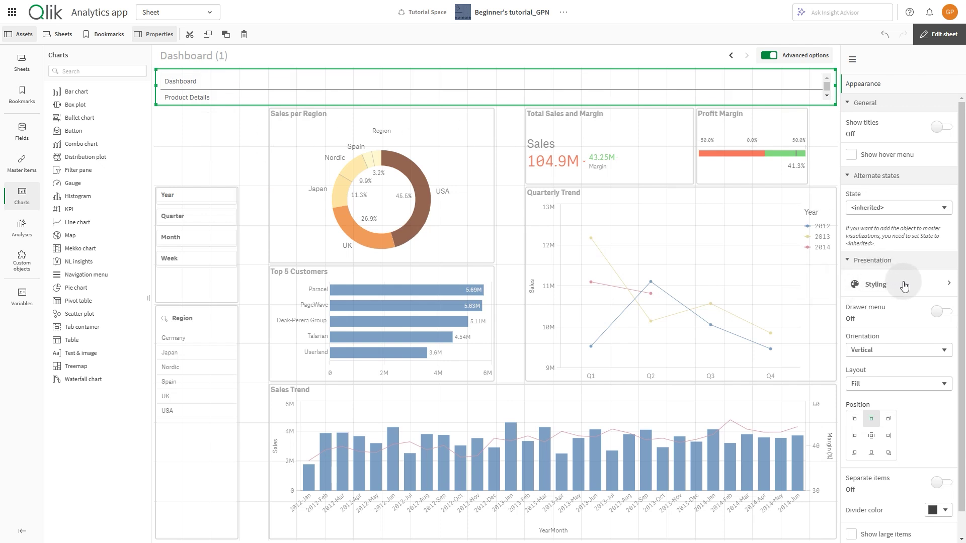
Set the navigation menu orientation to Horizontal and bring up its styling settings.
click(892, 350)
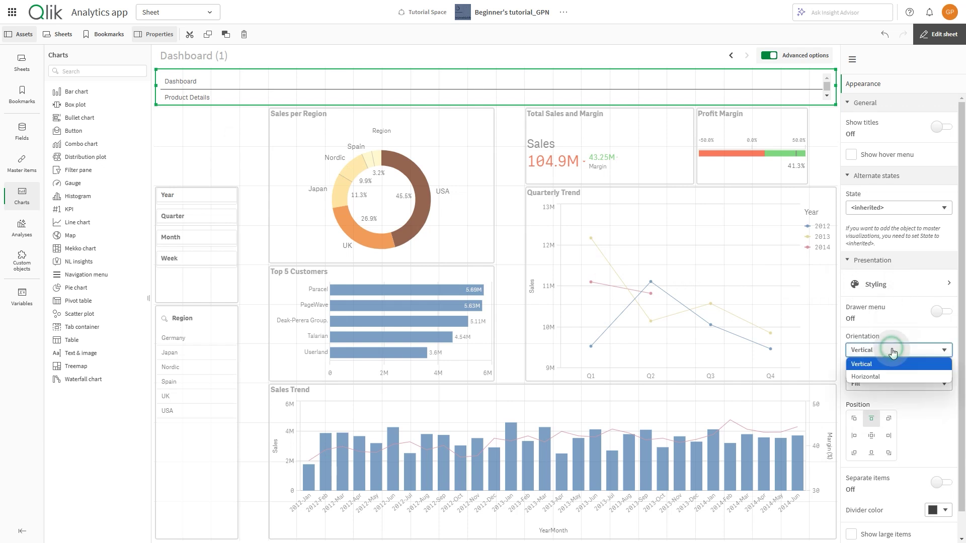
click(884, 376)
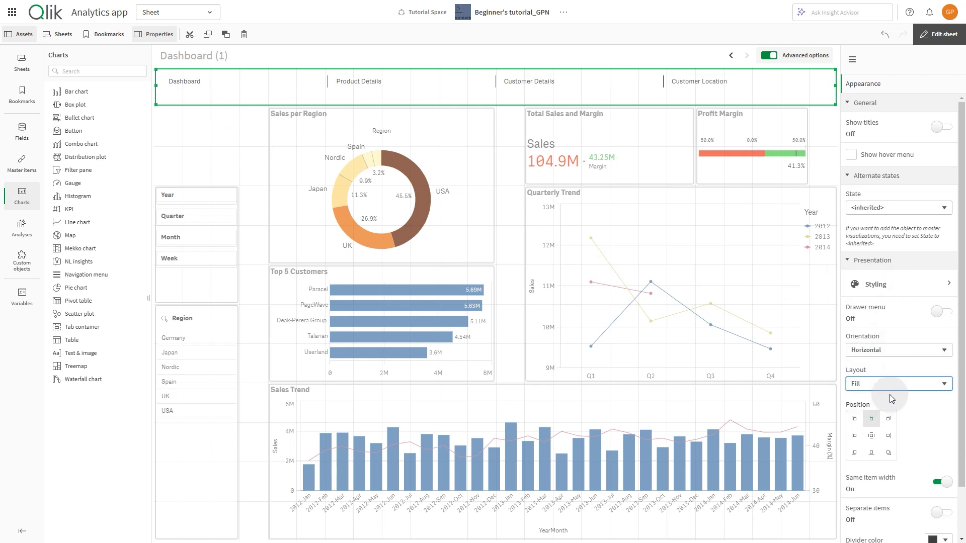
click(904, 283)
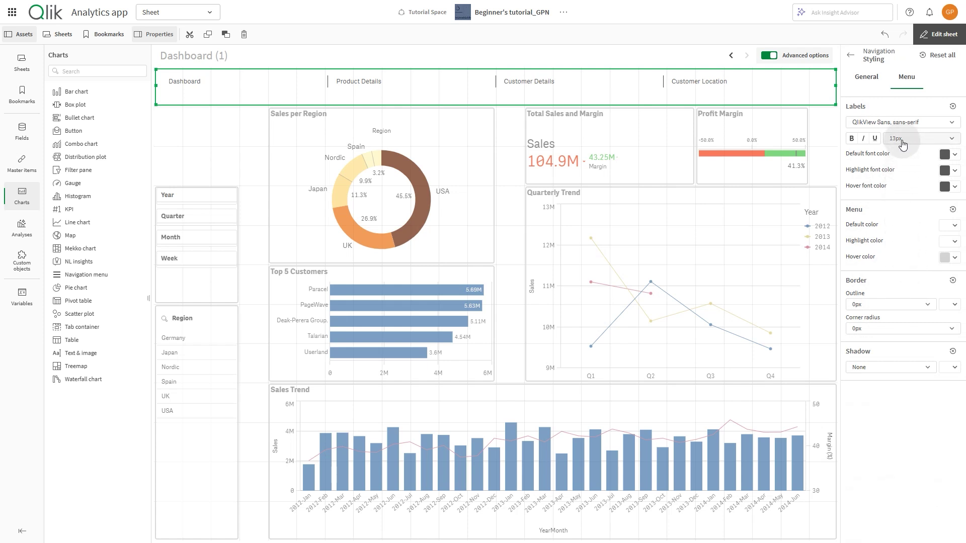
Set the label font to Source Sans Pro and the menu default colour to green #1d8c6a.
click(901, 122)
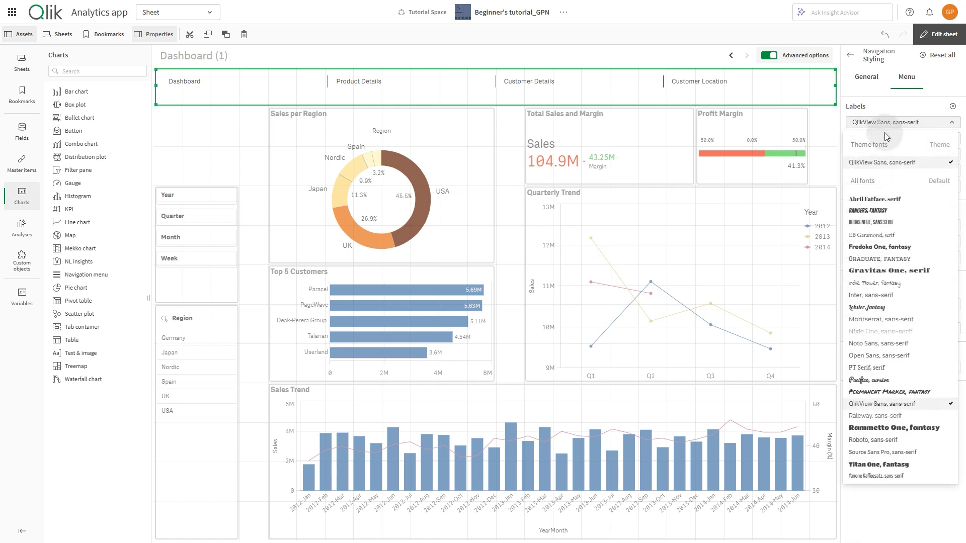
click(877, 452)
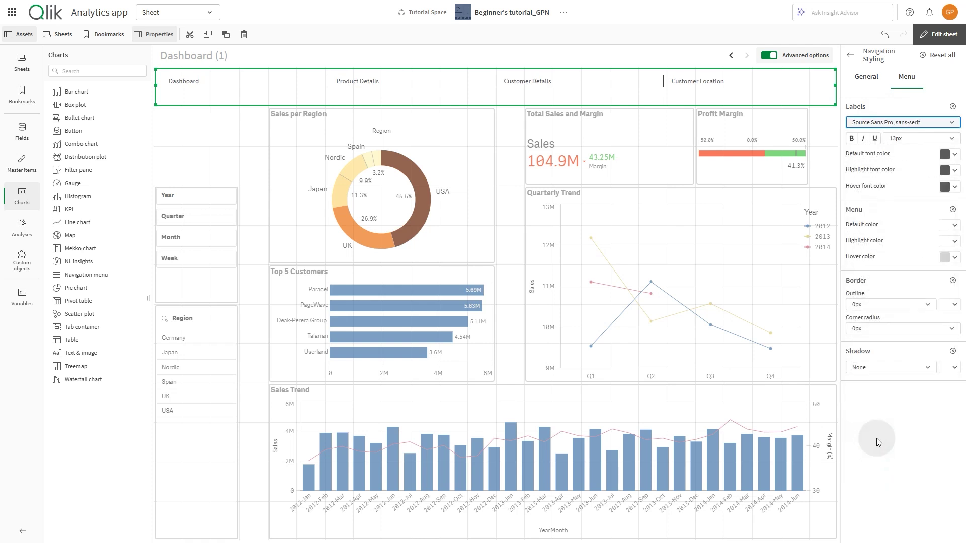
click(948, 225)
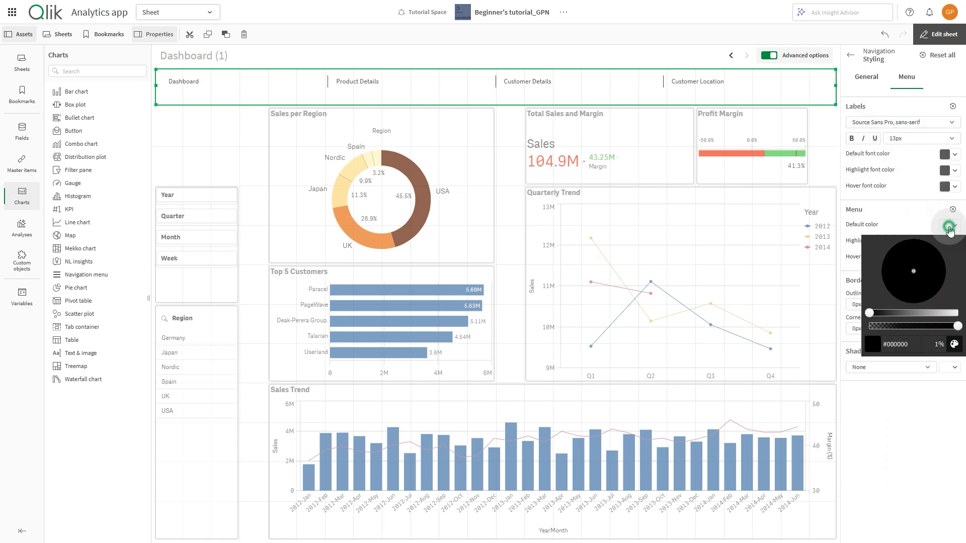
click(917, 314)
drag(913, 279, 893, 268)
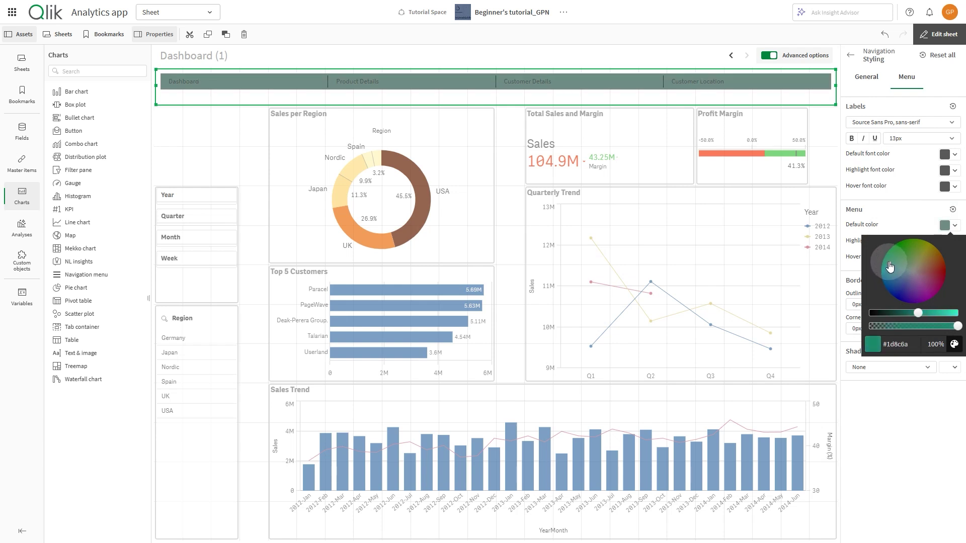
click(911, 412)
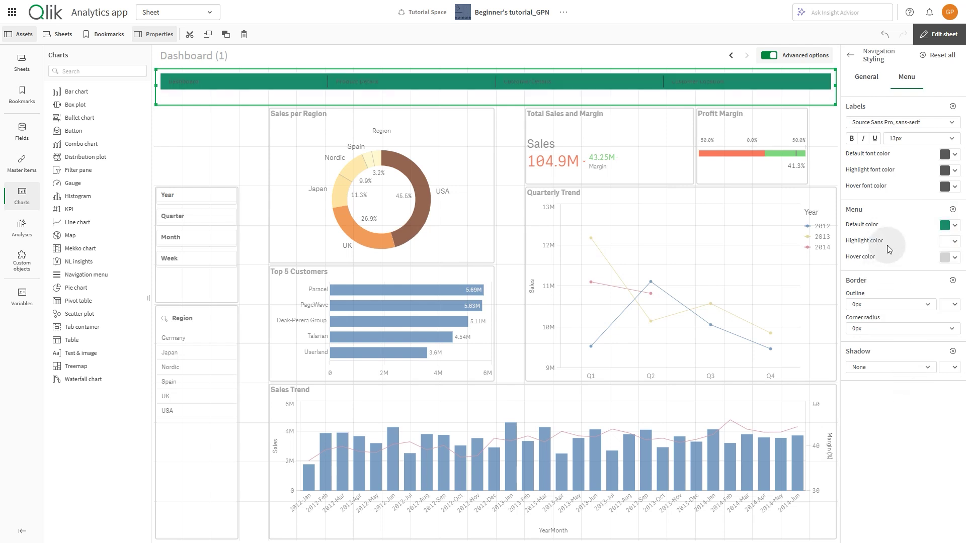
Choose a pale highlight colour for the navigation menu.
click(955, 241)
drag(869, 330, 952, 332)
drag(893, 302, 909, 290)
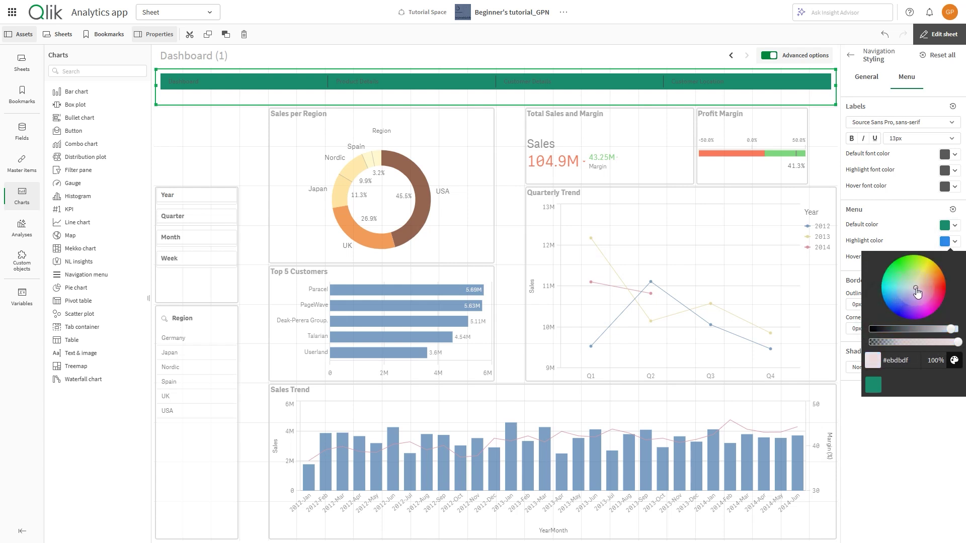
Set the menu's default font colour to the pale recent swatch.
click(922, 423)
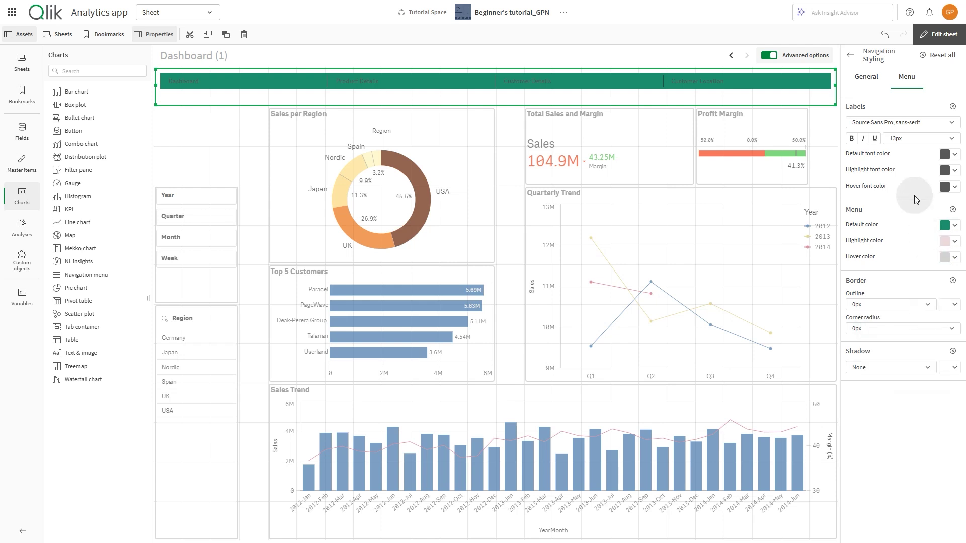
click(956, 155)
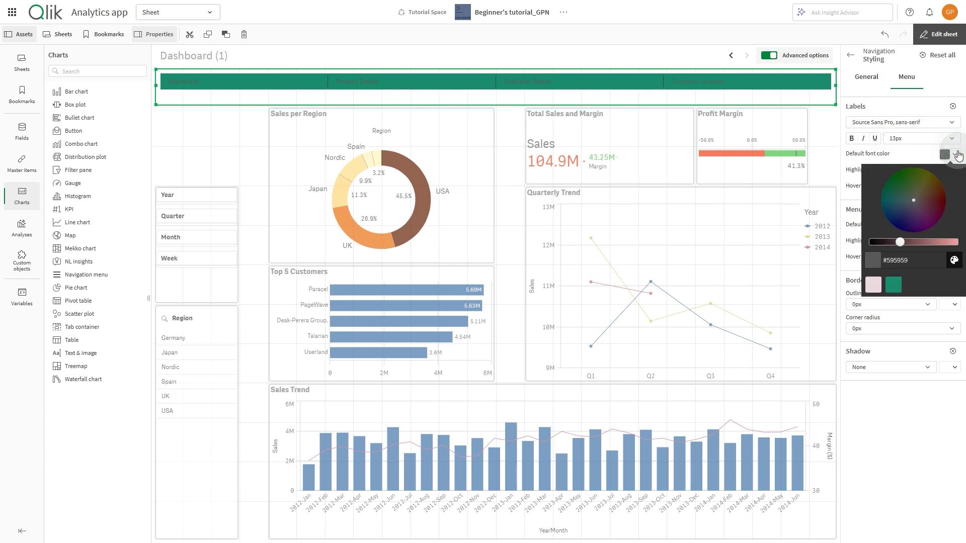
click(872, 288)
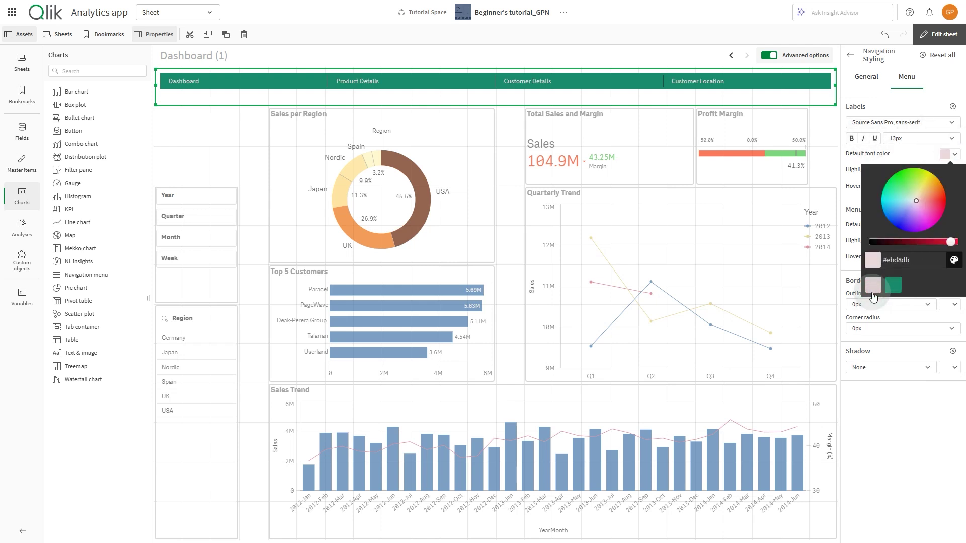
Make the labels 18px and bold, with a green highlight font colour.
click(885, 123)
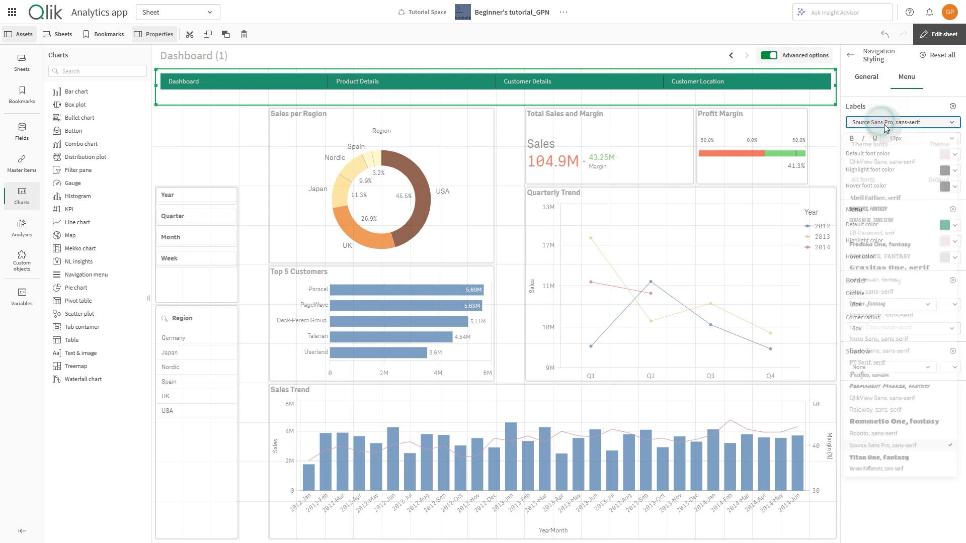
click(907, 139)
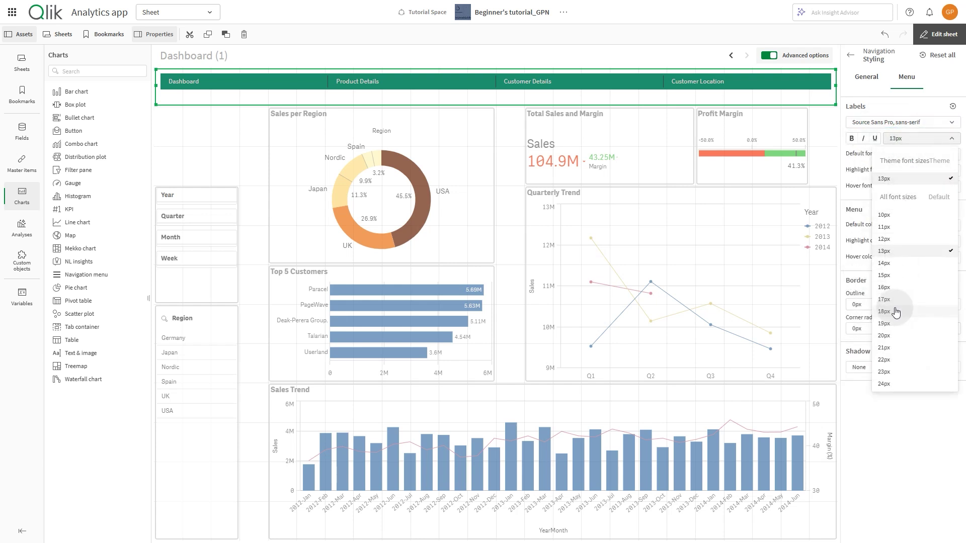
click(895, 311)
click(852, 140)
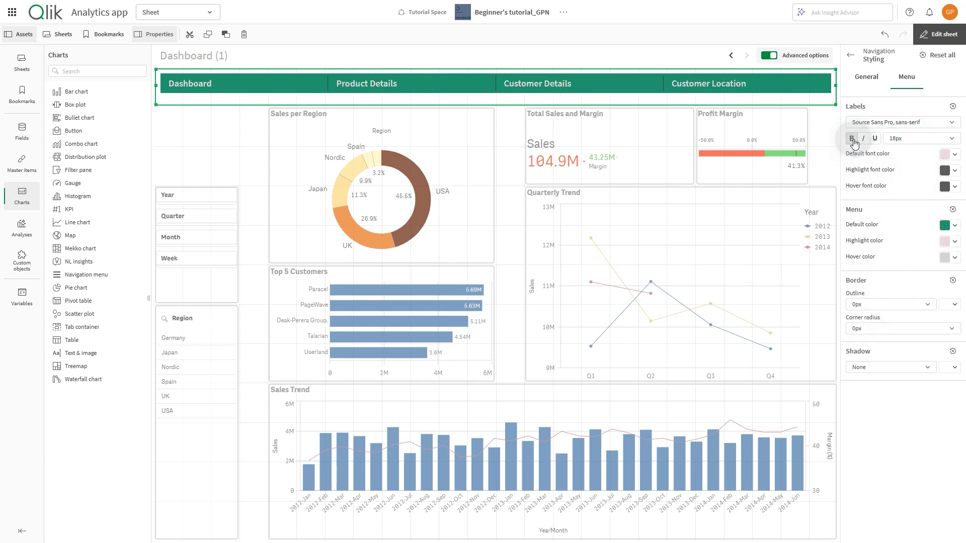
click(946, 170)
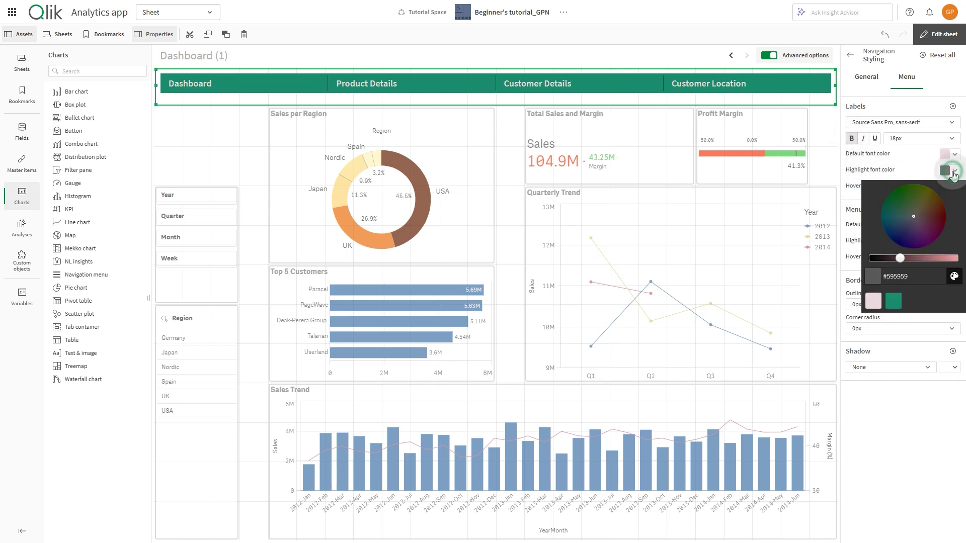
click(895, 303)
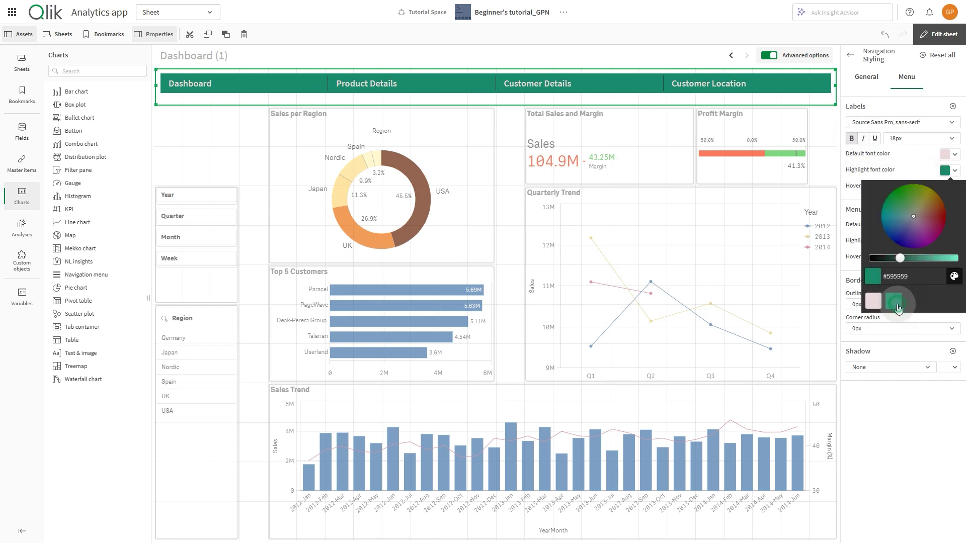
Centre the menu's position, turn on Separate items, and exit edit mode to view the Dashboard.
click(914, 399)
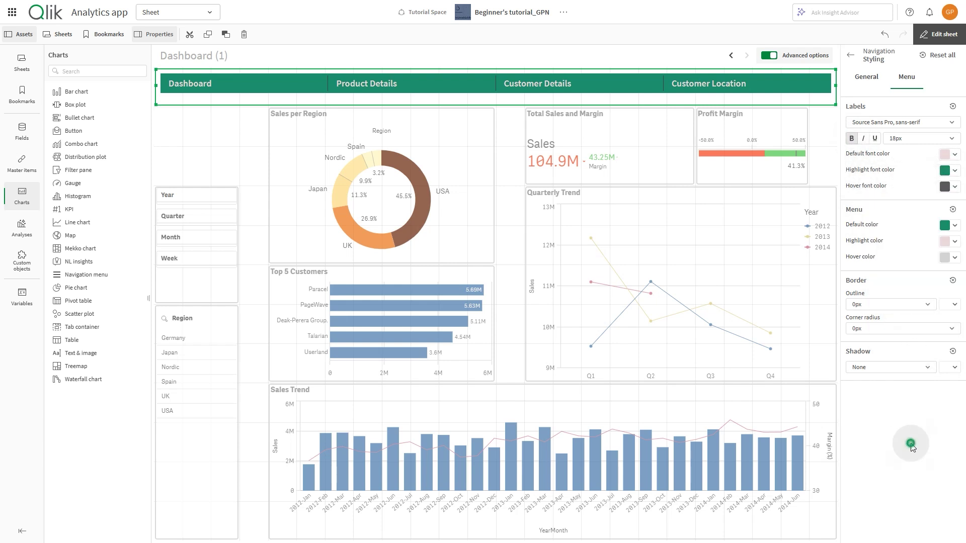
click(850, 55)
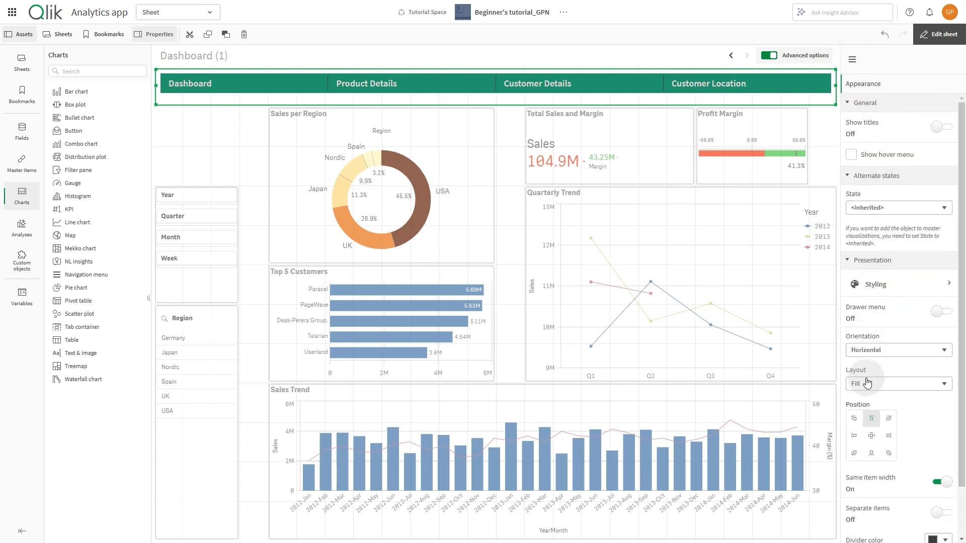
click(872, 437)
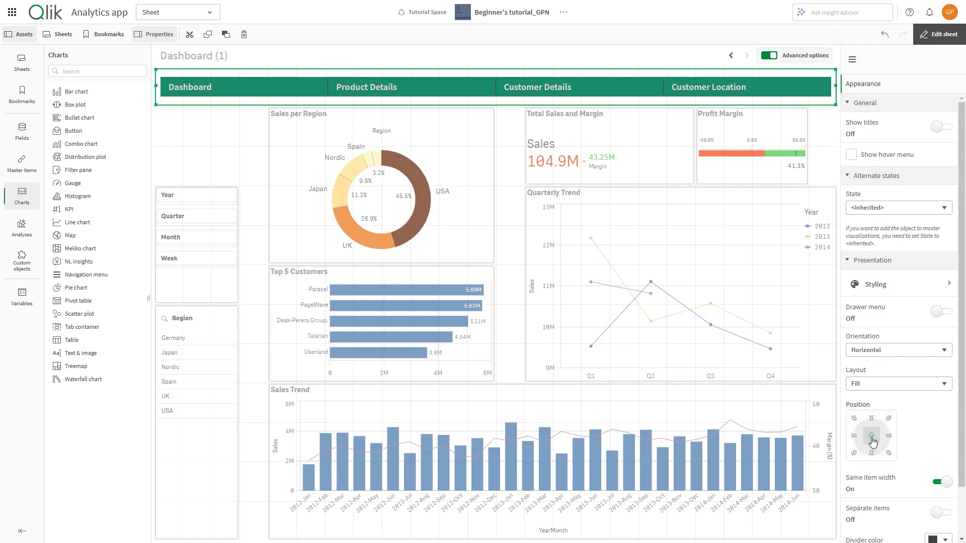
scroll(925, 469, down, 1)
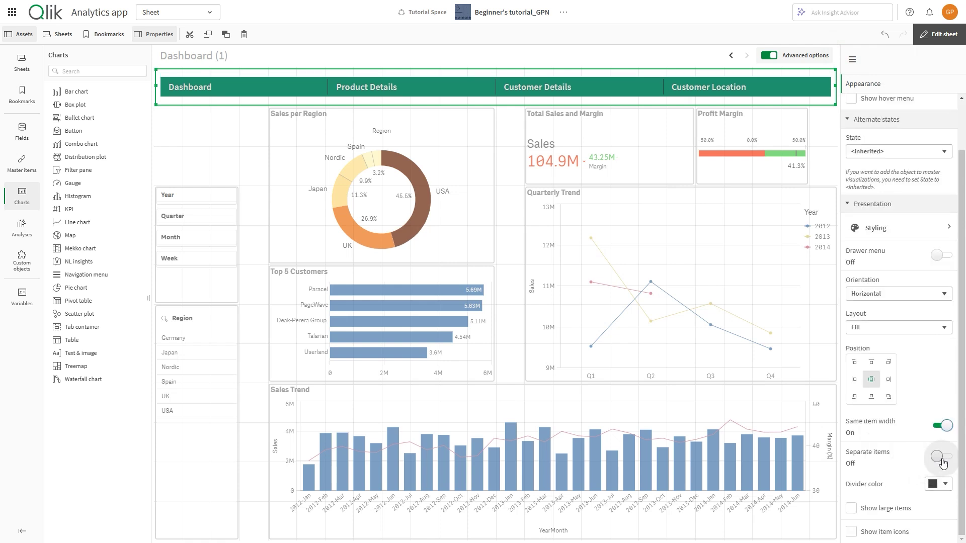
click(940, 457)
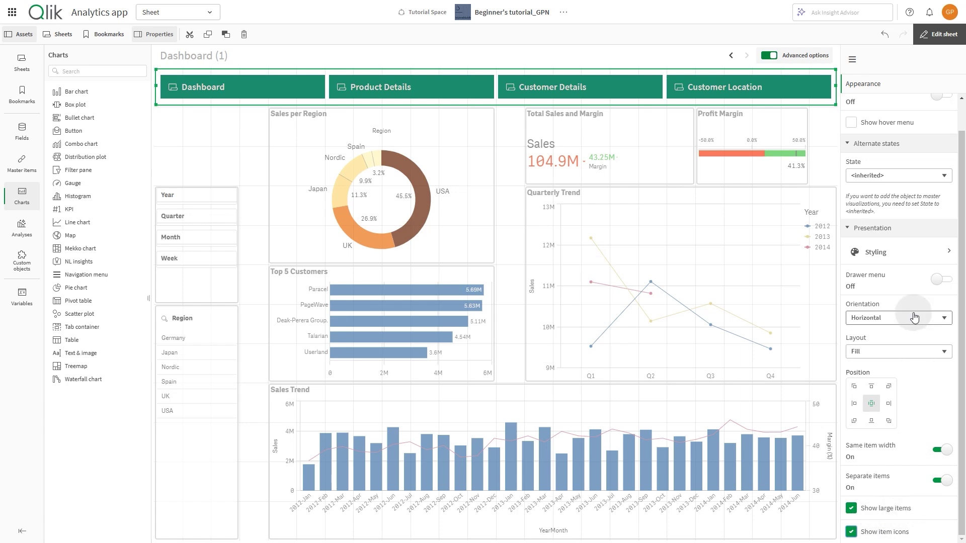
click(936, 34)
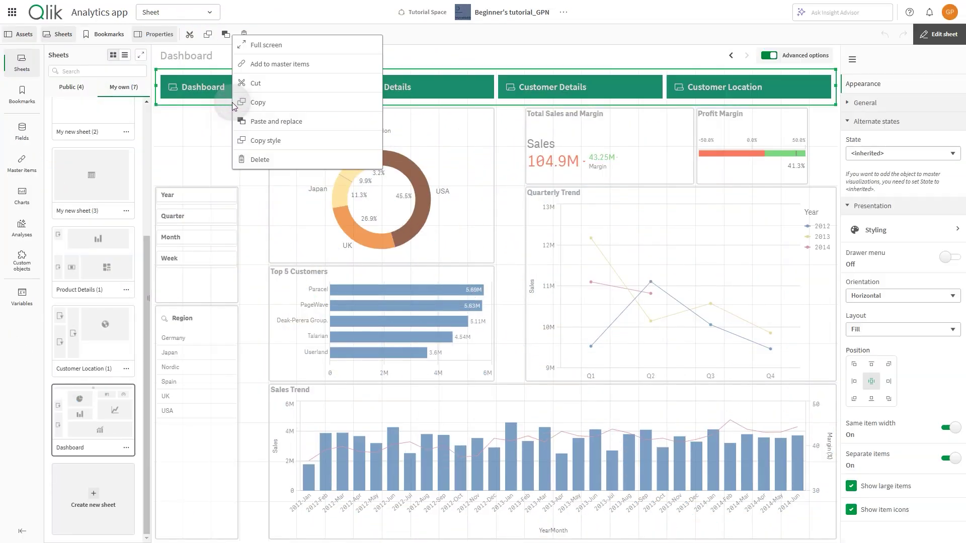
Add the navigation menu to master items under the name 'Custom Navigation Menu'.
click(282, 63)
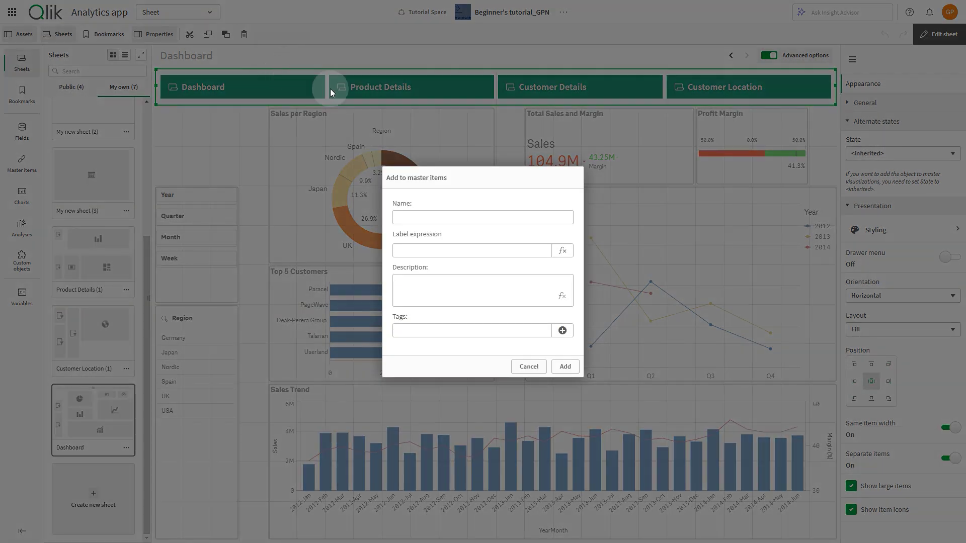
click(457, 213)
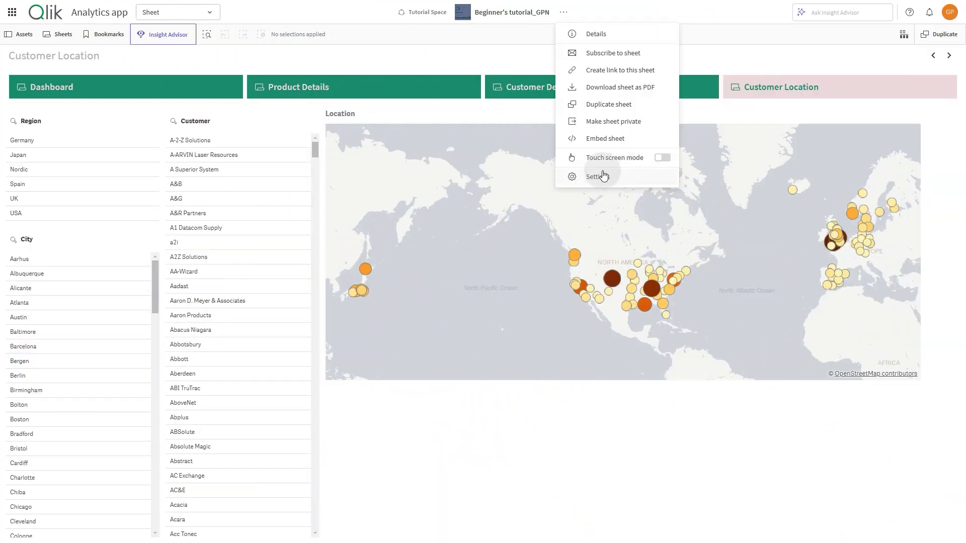
In the app's UI settings, turn off Sheet header, Navigation and Toolbar.
click(598, 177)
click(503, 136)
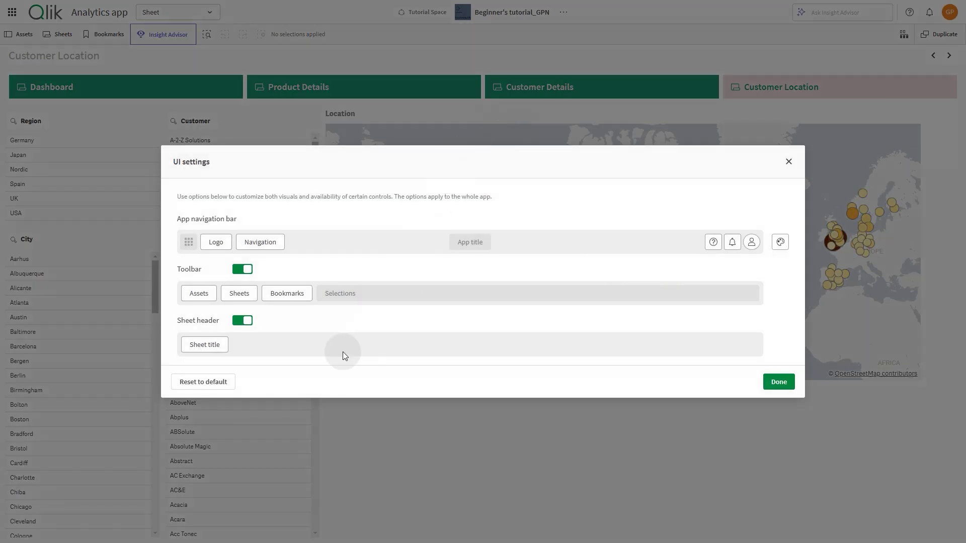
click(243, 320)
click(259, 242)
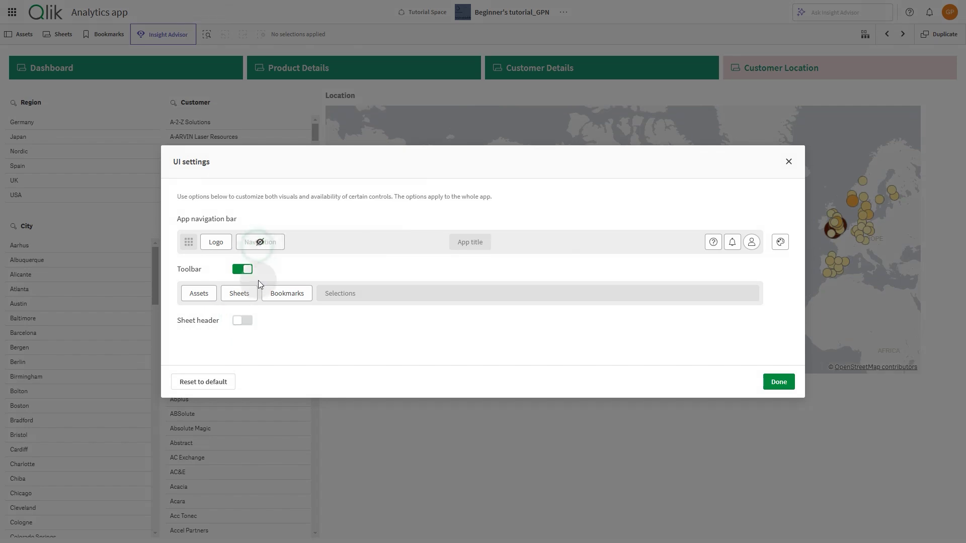
click(246, 270)
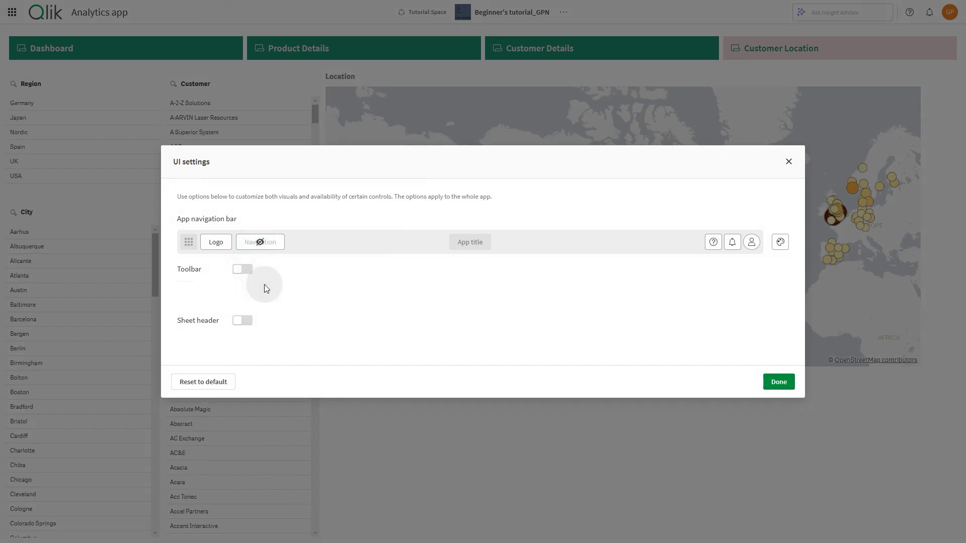
click(778, 382)
click(946, 48)
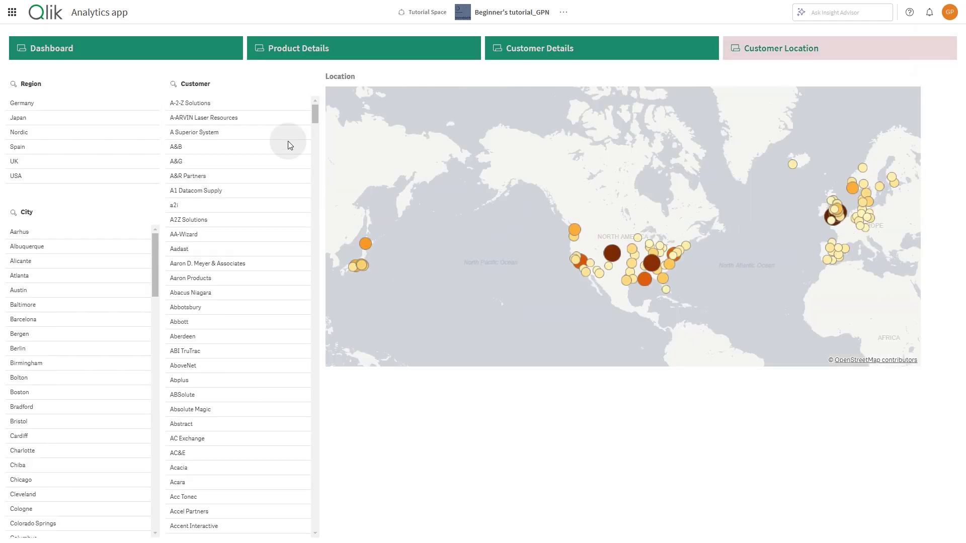
Test the menu by visiting Product Details, Customer Details and Customer Location sheets.
click(339, 54)
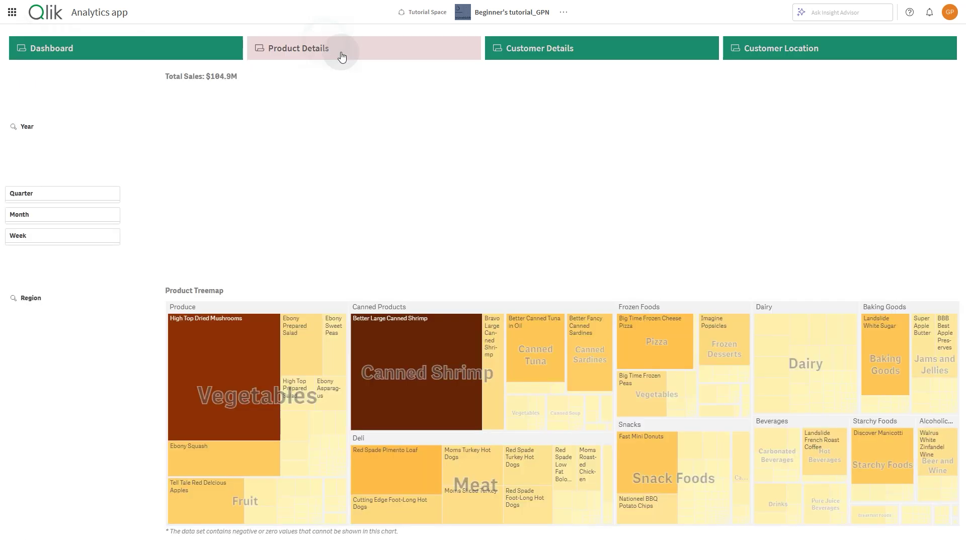
click(532, 51)
click(774, 54)
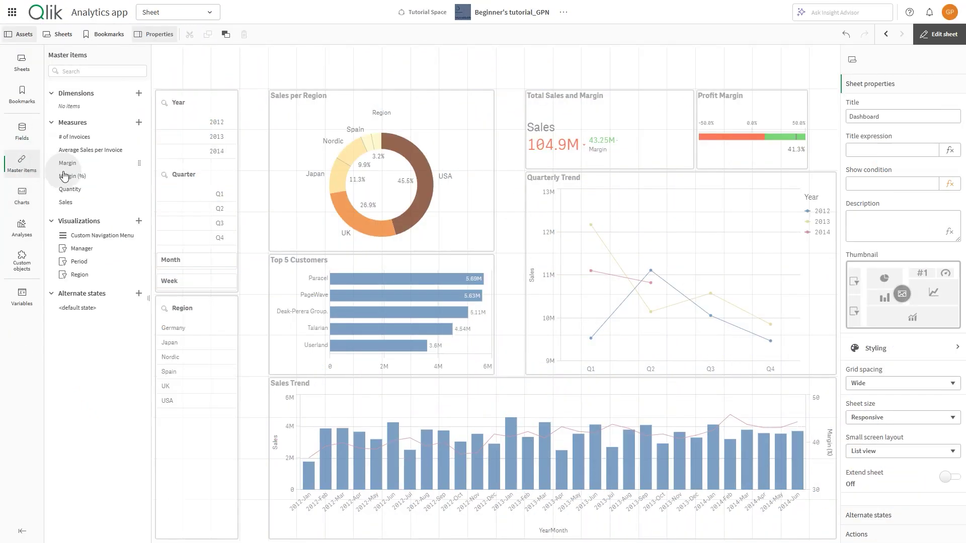
Place Custom Navigation Menu at the top left and stretch the date filters across the top band.
drag(92, 236, 222, 65)
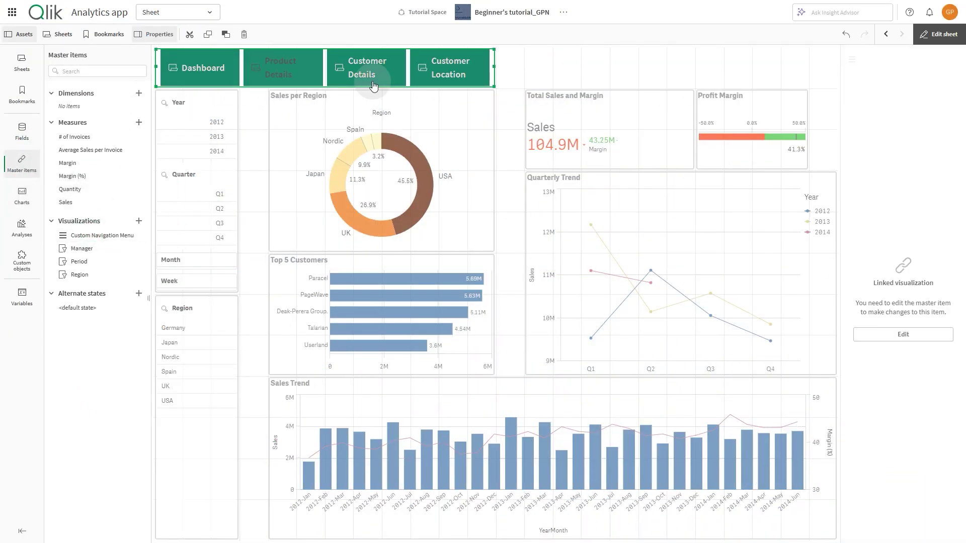
drag(495, 65, 238, 66)
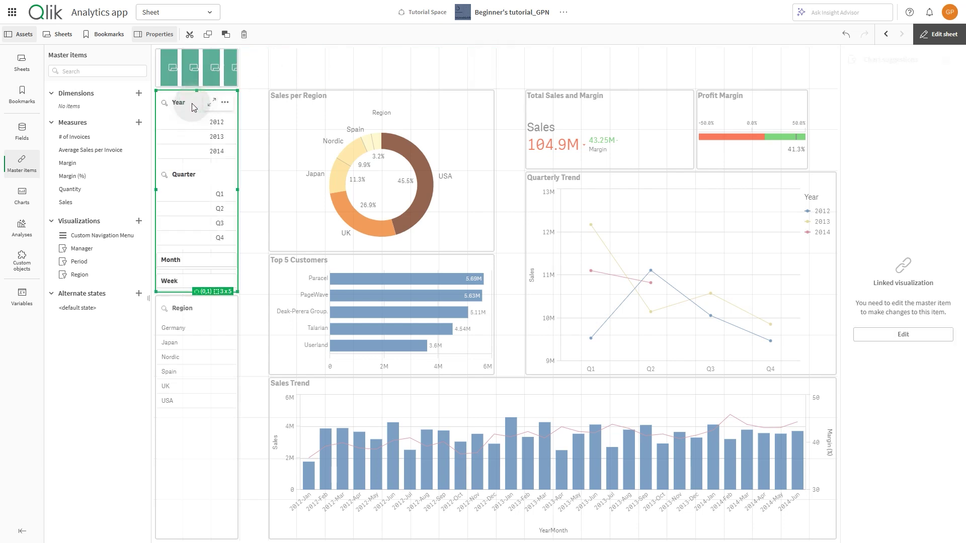
drag(191, 104, 304, 76)
drag(495, 68, 836, 67)
Extend the navigation menu down the left side and unlink it from its master item.
click(194, 71)
drag(235, 86, 270, 275)
right_click(212, 190)
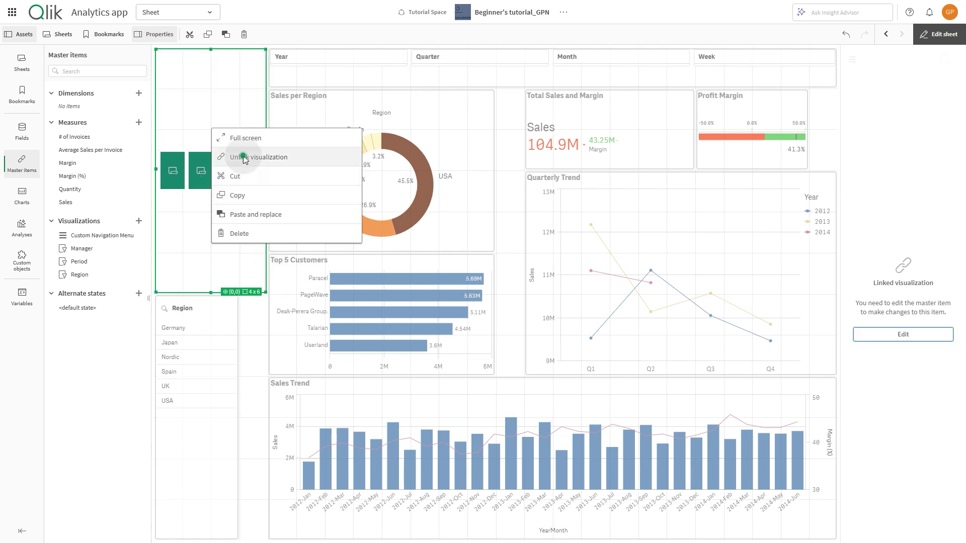
click(274, 157)
click(352, 295)
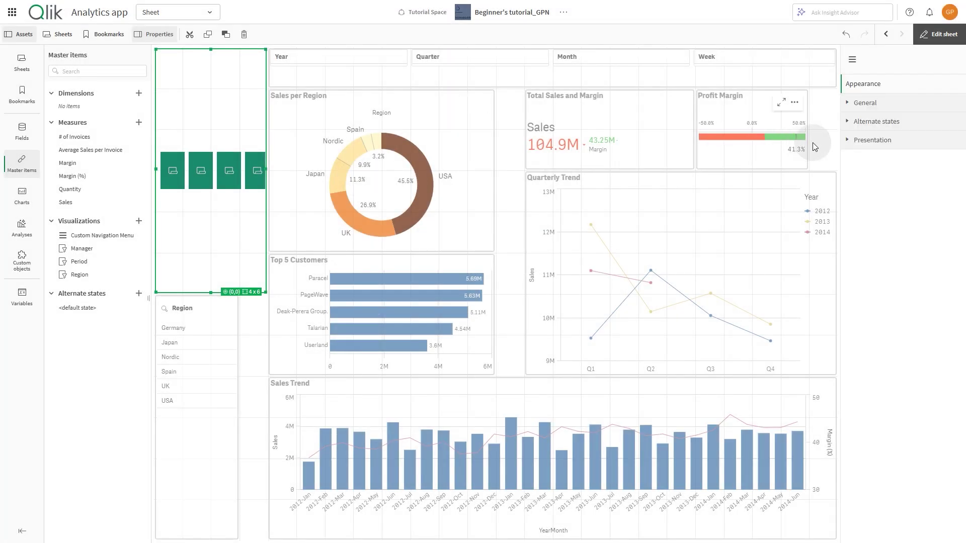
Set menu orientation to Vertical, shorten it to fit four stacked buttons, and exit edit mode.
click(857, 140)
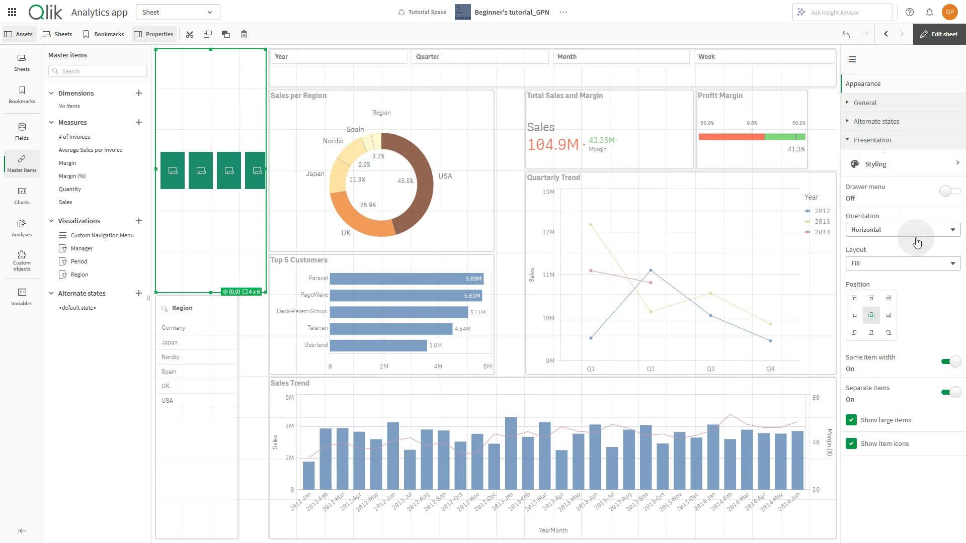
click(865, 231)
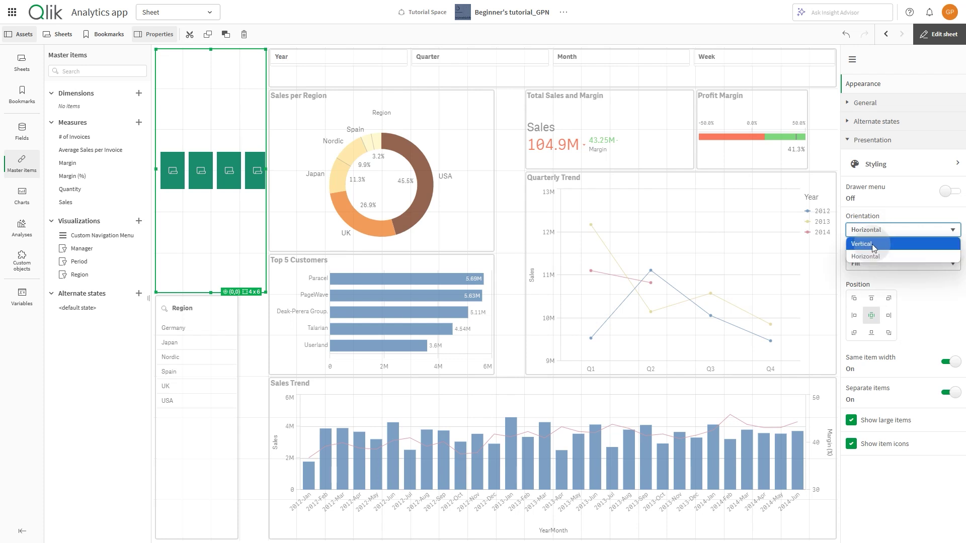
click(873, 244)
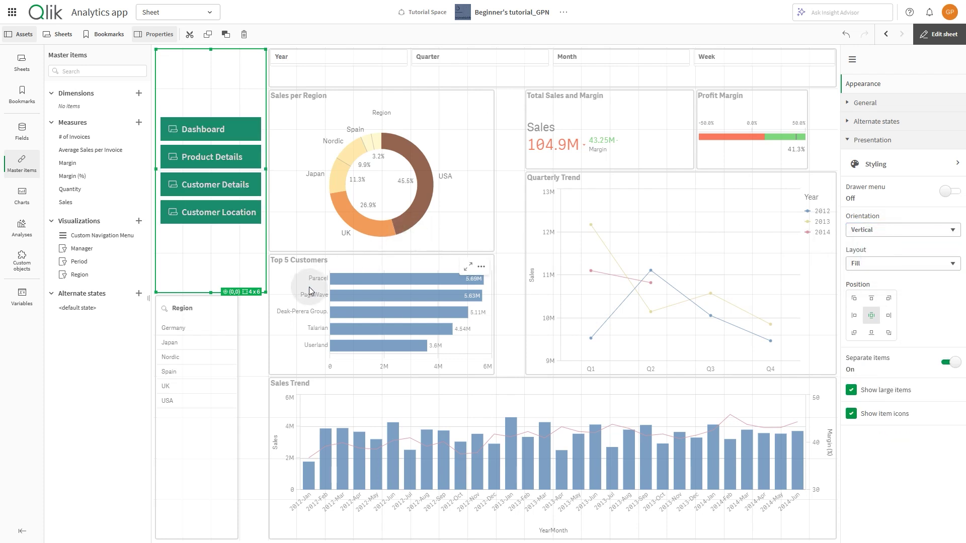
drag(264, 287, 262, 182)
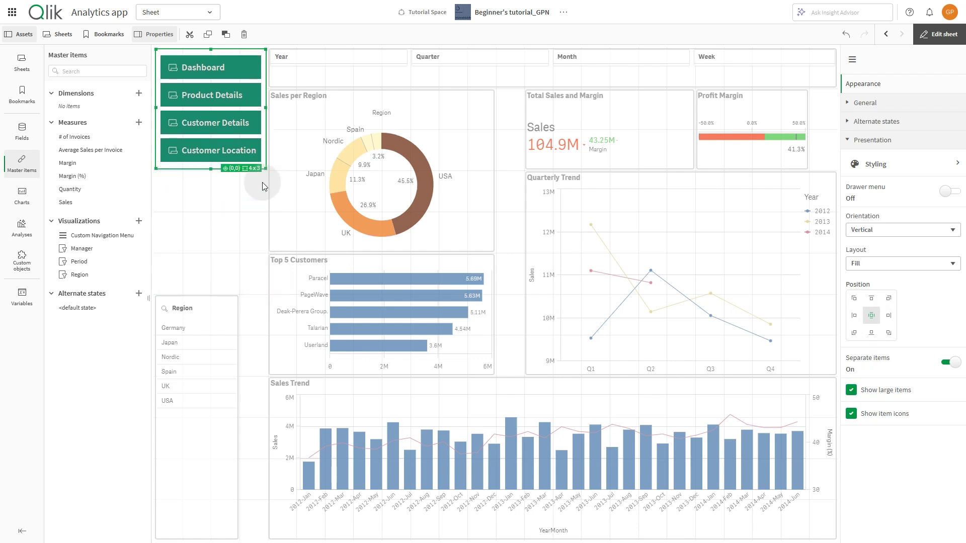
click(262, 182)
click(939, 34)
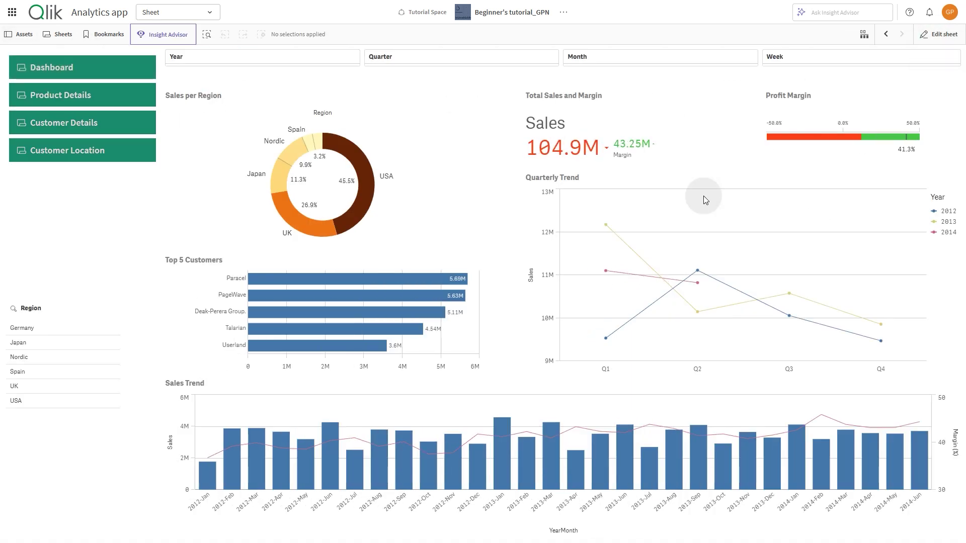
Turn on Drawer menu for the navigation menu, shrink it to 4x2, and preview the drawer.
click(936, 34)
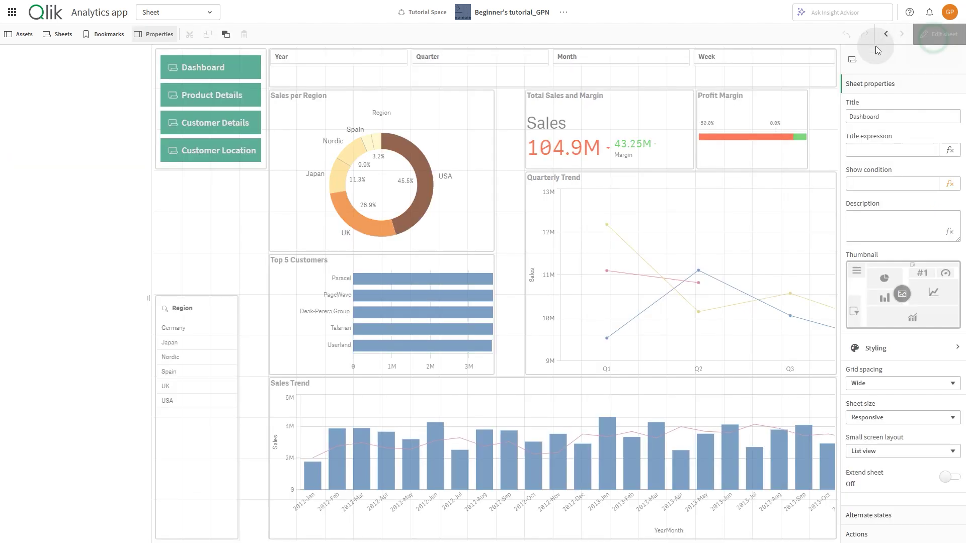
click(184, 161)
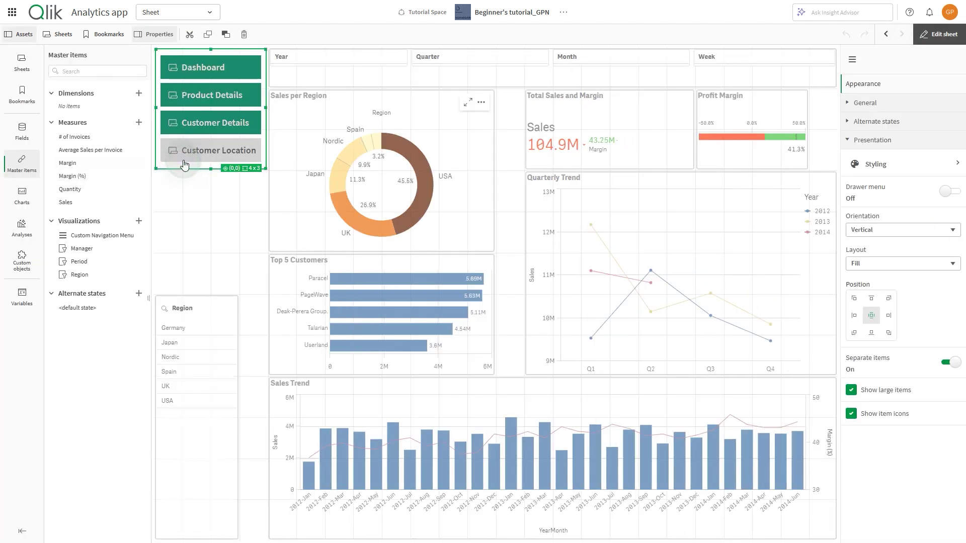
click(950, 192)
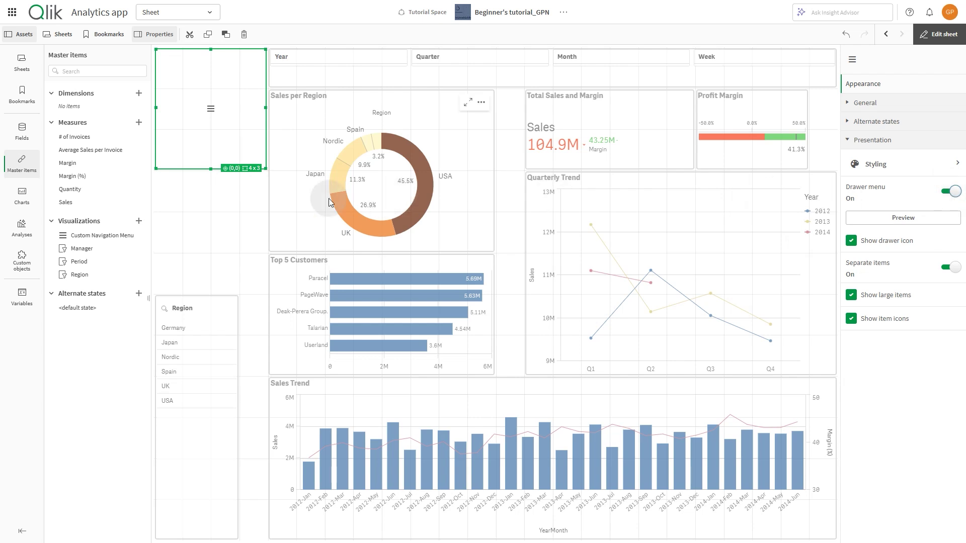
drag(263, 166, 263, 110)
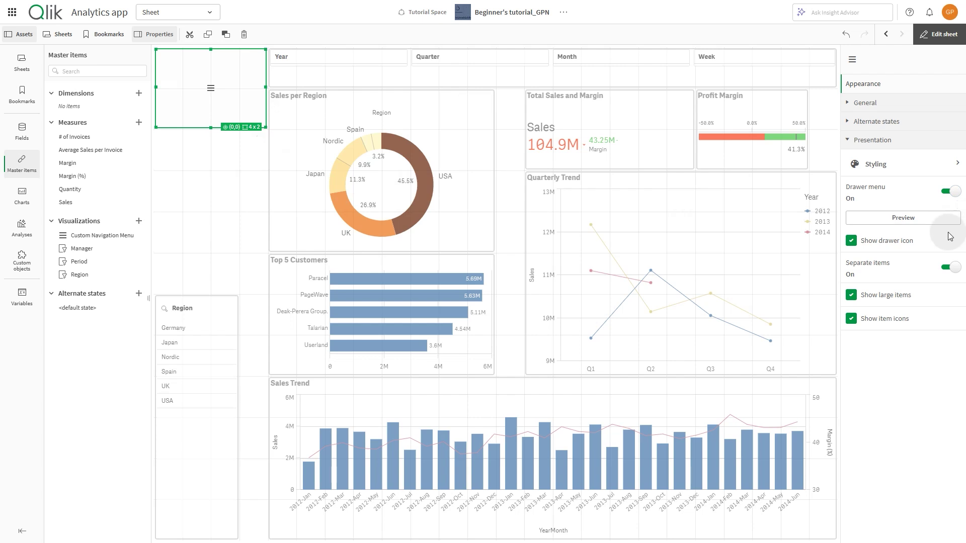
click(928, 216)
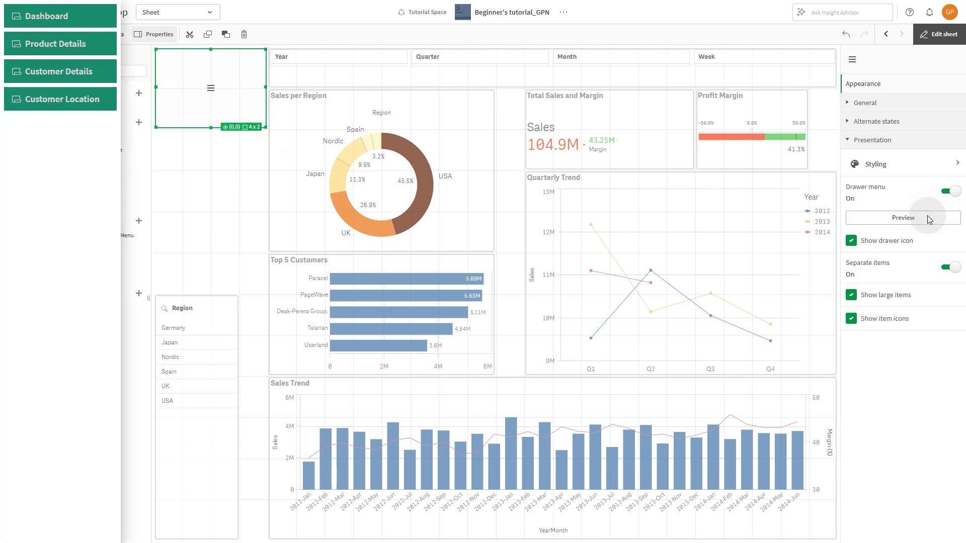